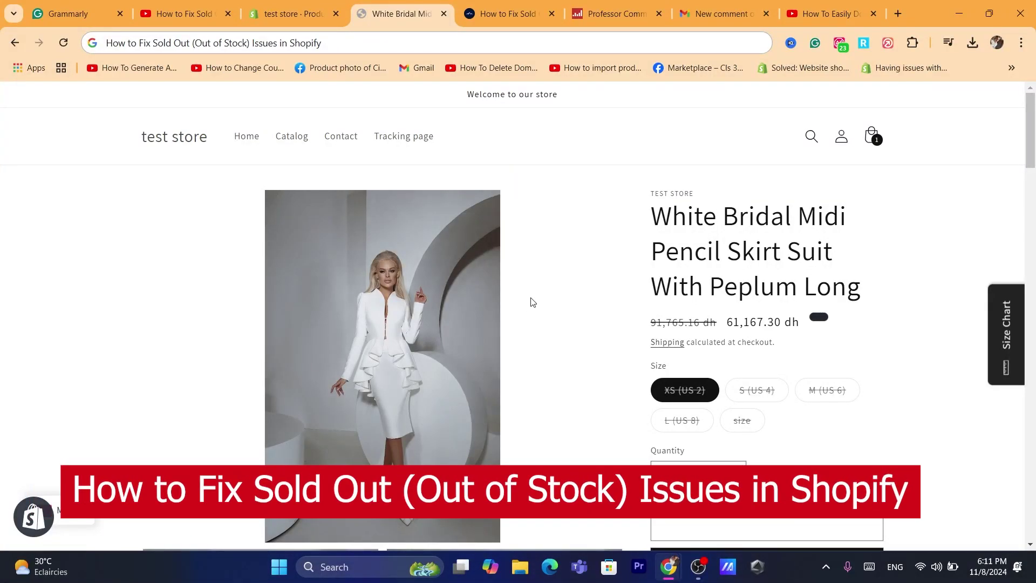
drag(1031, 130, 1031, 209)
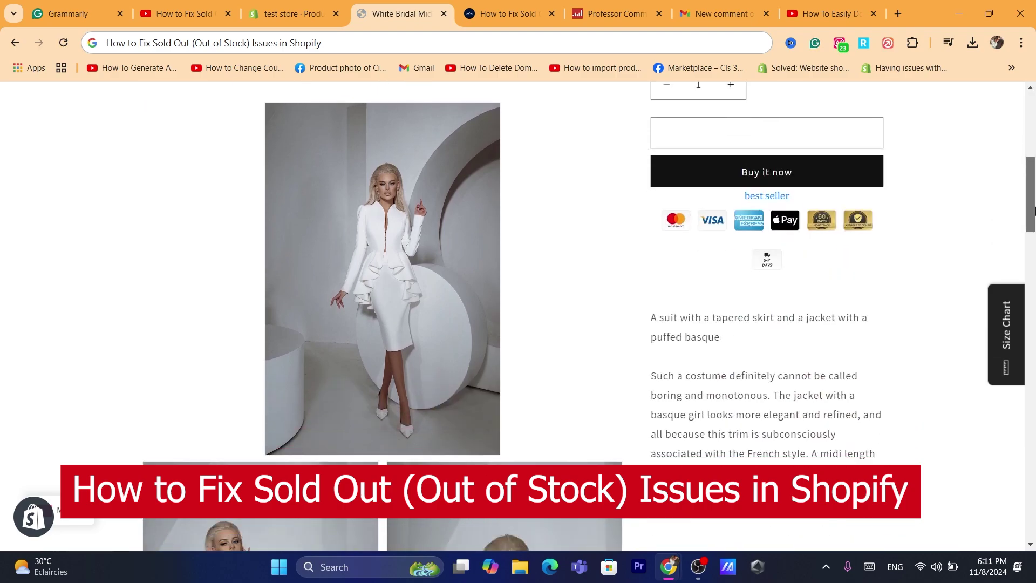
drag(1030, 213, 1029, 121)
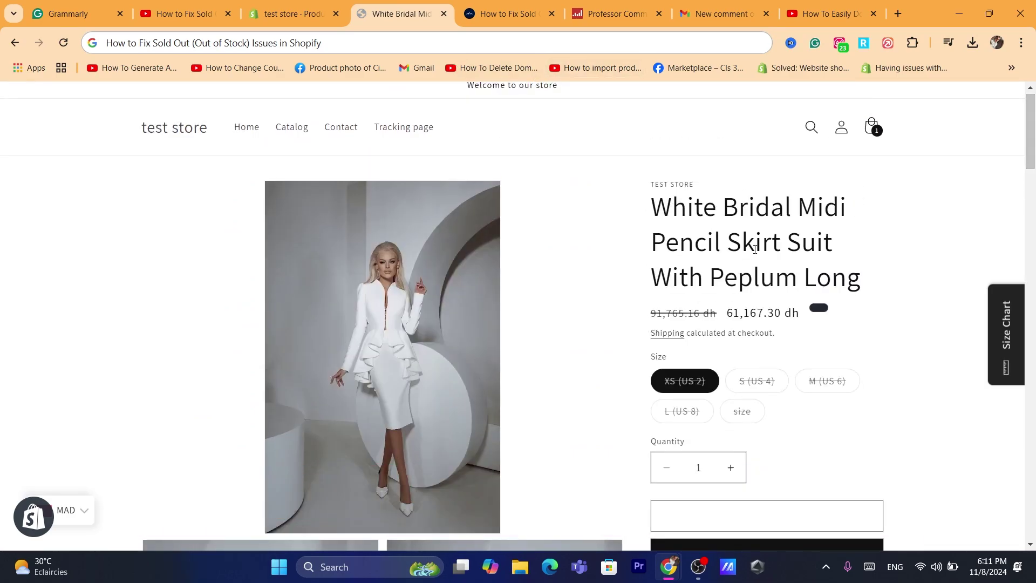
Step: Highlight the skirt suit's product title on the storefront page to note its name
drag(654, 208, 849, 279)
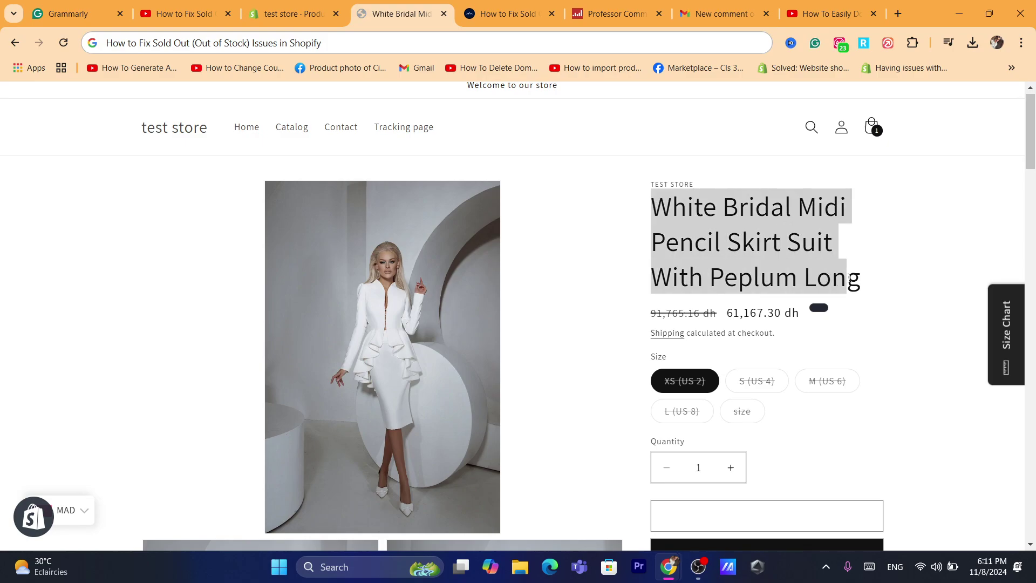
click(849, 279)
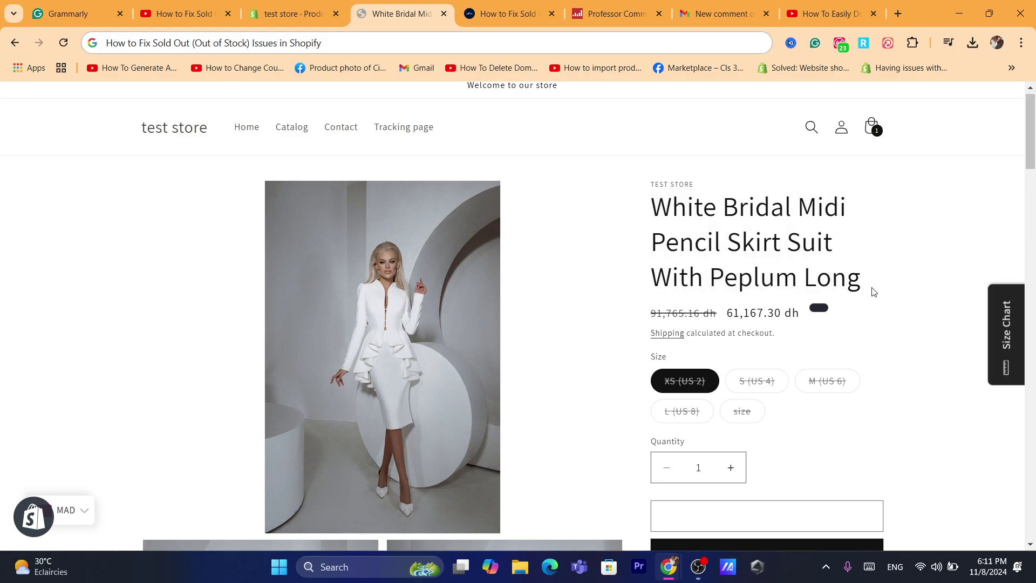
drag(866, 283, 652, 198)
click(652, 198)
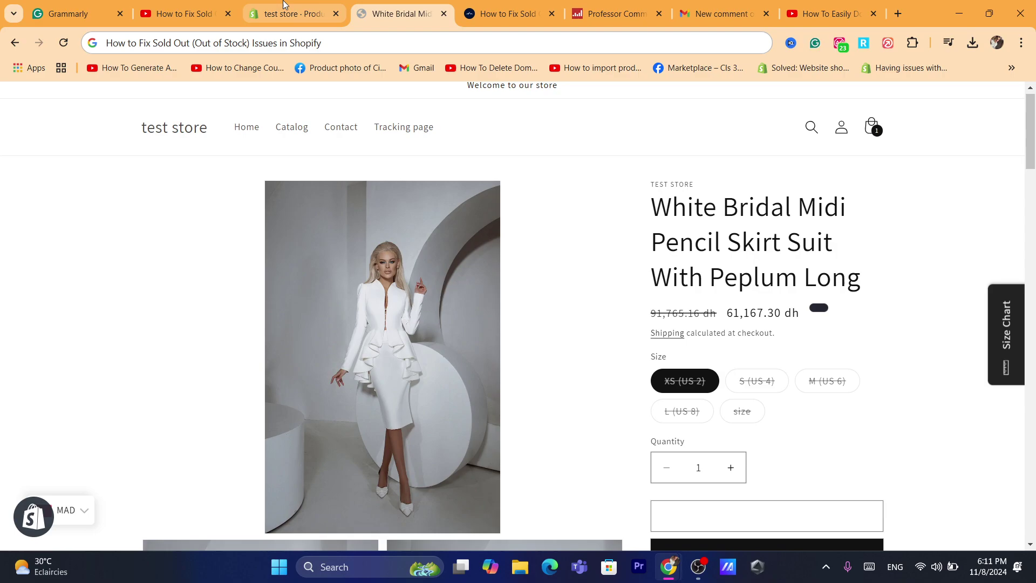
Step: Go to the Shopify admin Home dashboard and then the Products list
click(292, 13)
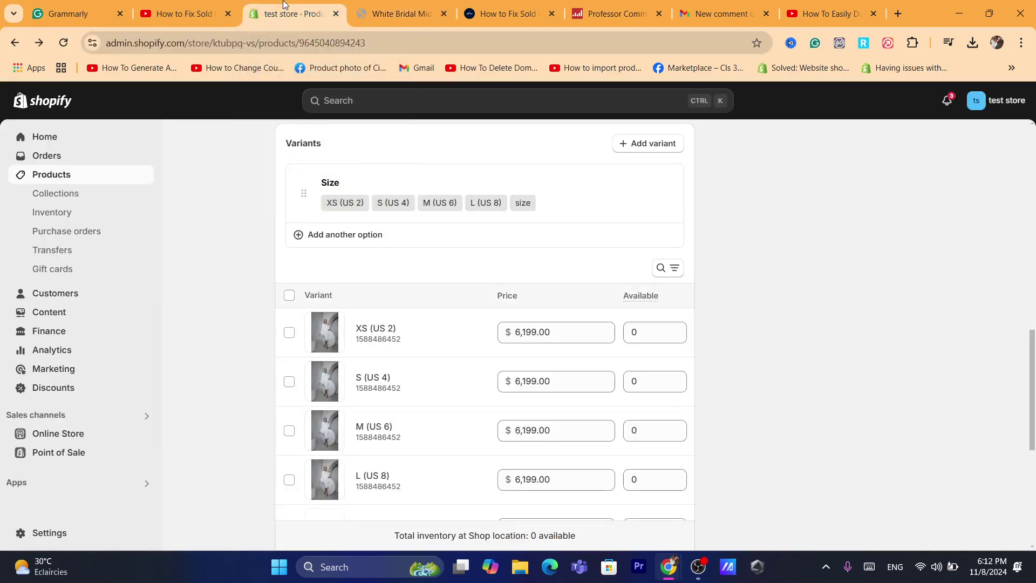
click(45, 136)
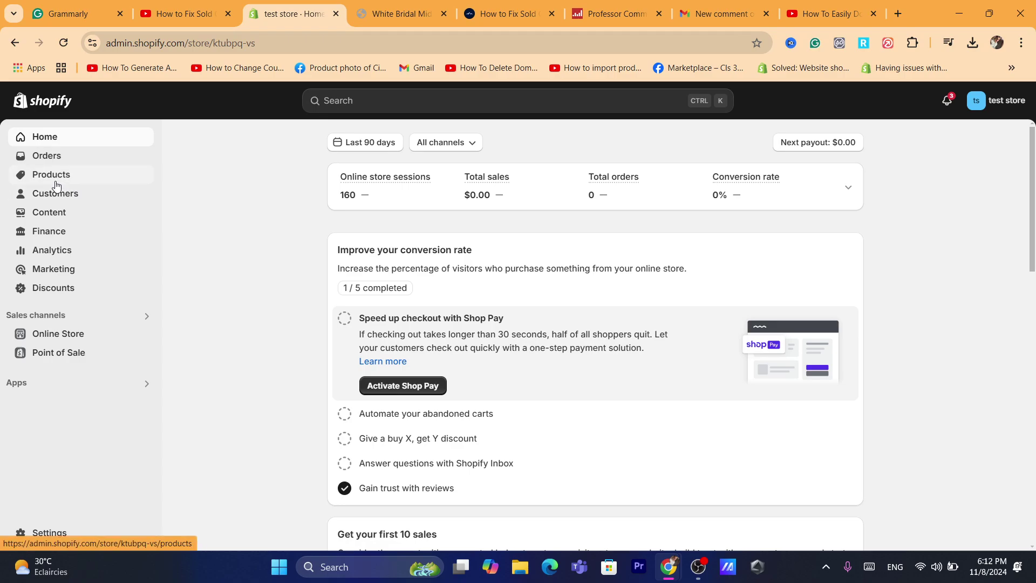
click(51, 175)
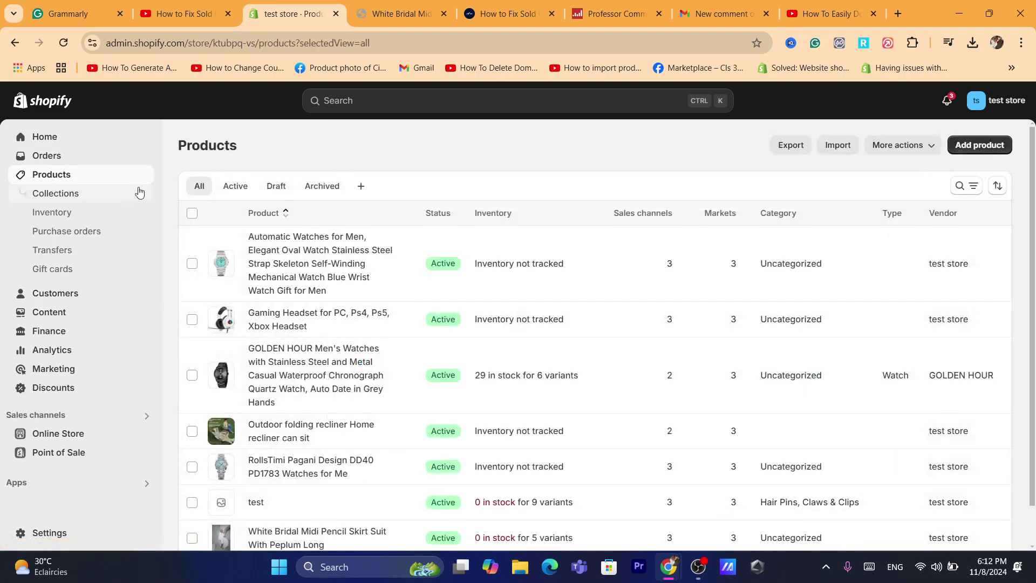
scroll(486, 323, down, 2)
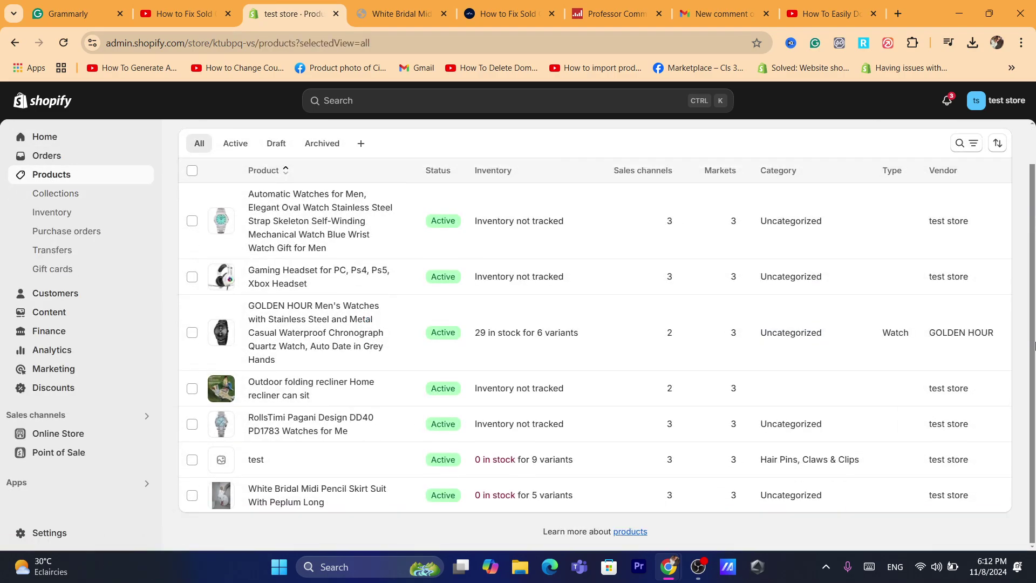
Step: Go into the White Bridal Midi Pencil Skirt Suit and enter XS and S available quantities (4 and 3)
click(274, 492)
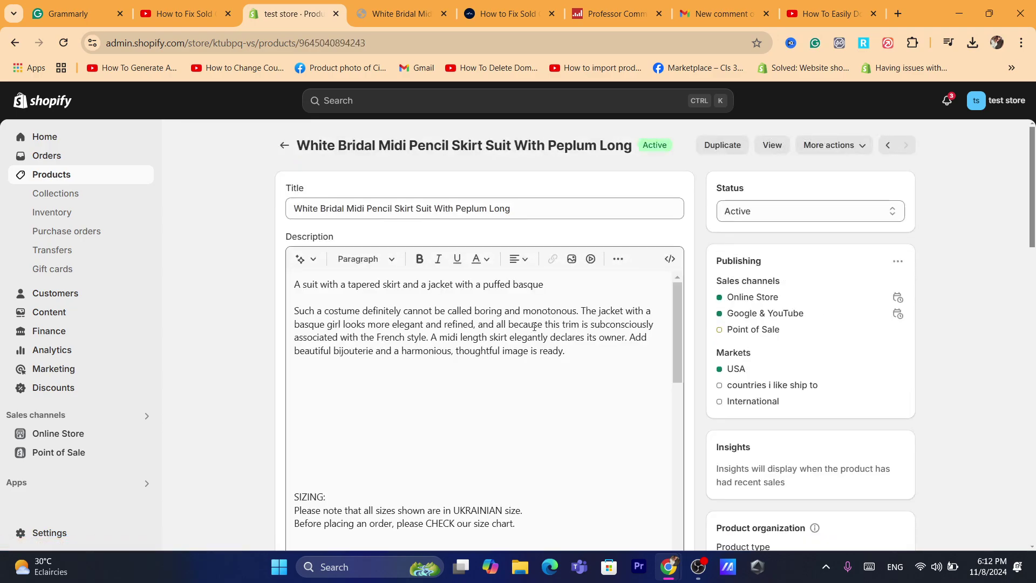
drag(1032, 195, 1032, 416)
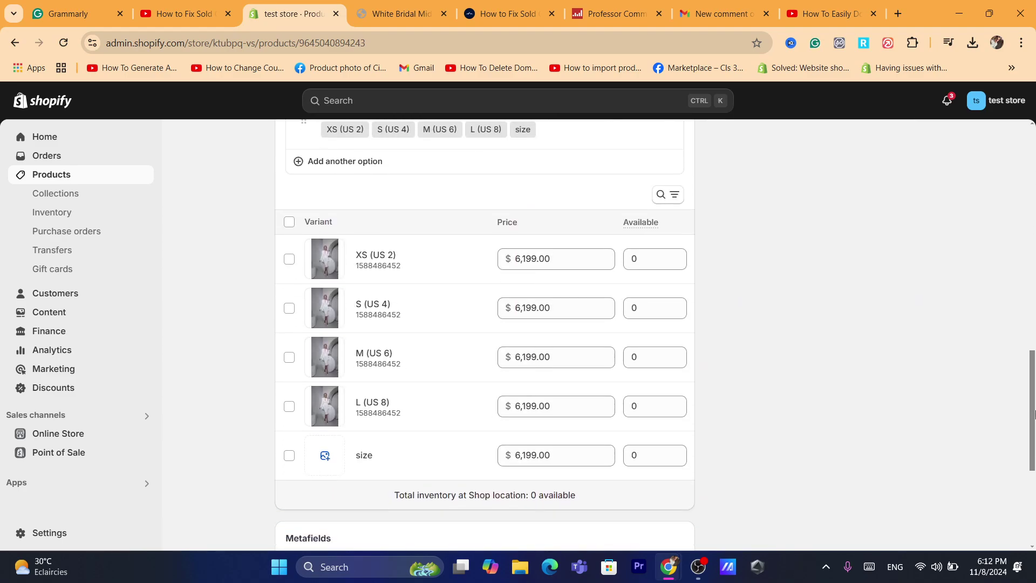
double_click(640, 257)
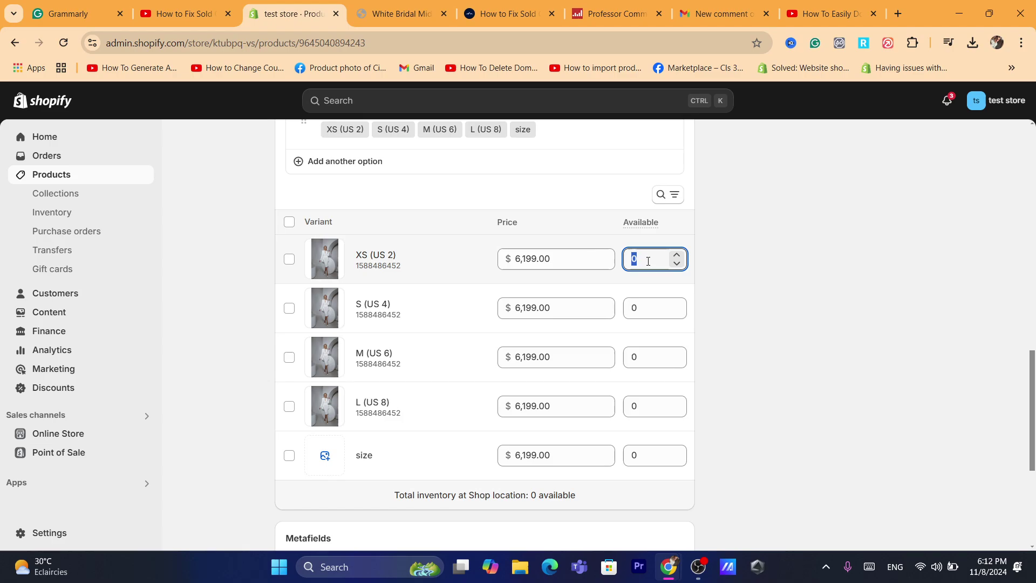
text(4)
click(648, 309)
double_click(648, 308)
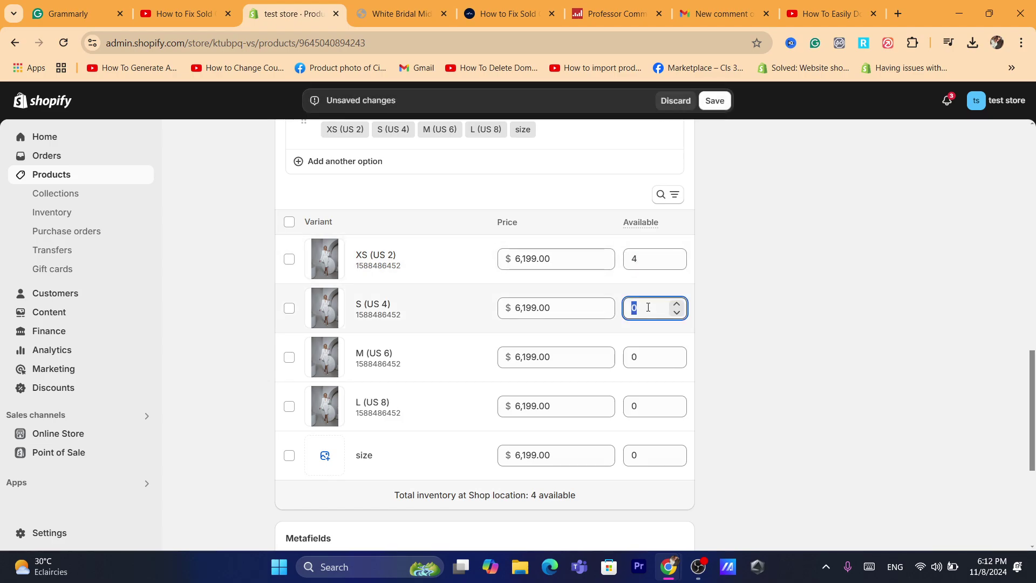
text(3)
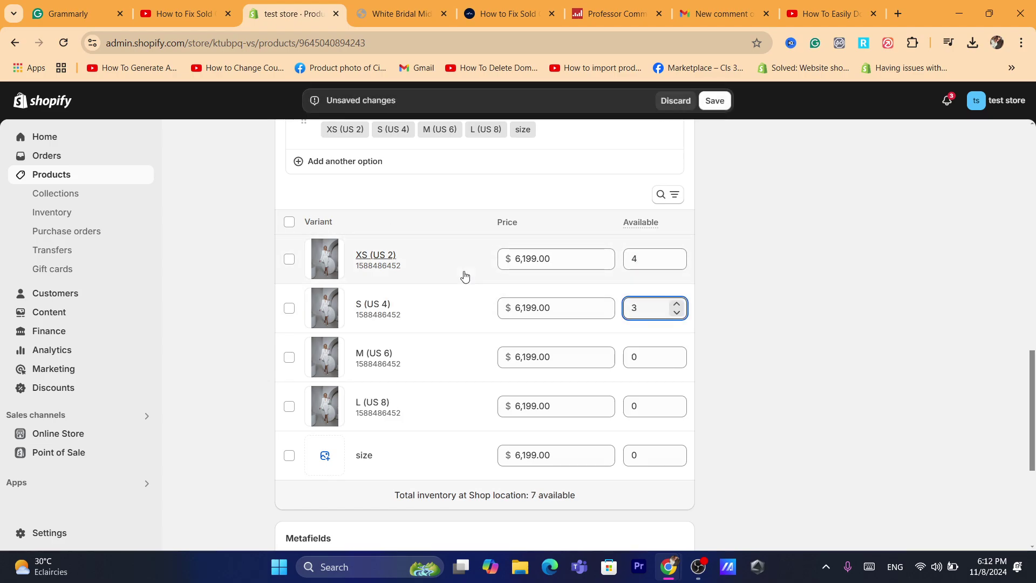
Step: Clear the XS and S quantities again, leaving total inventory at 0
double_click(656, 259)
key(BackSpace)
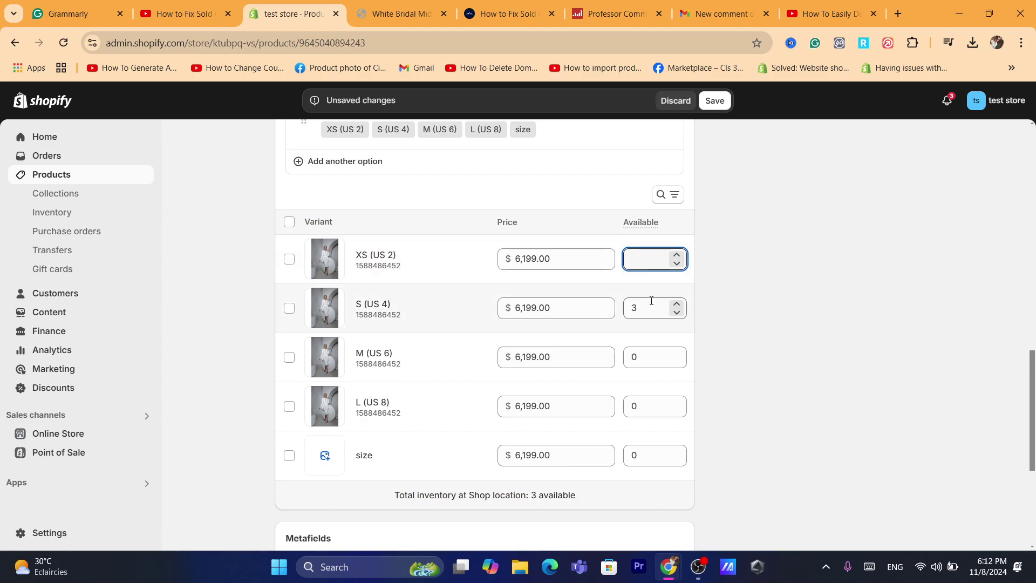
double_click(648, 307)
key(BackSpace)
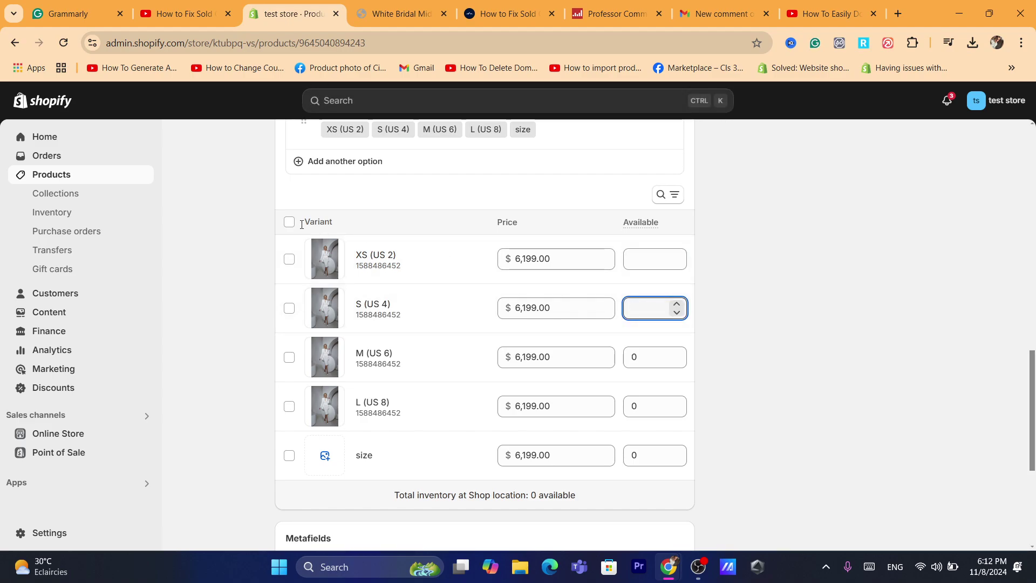
Step: Set all five selected variants to continue selling when out of stock, then reselect them
click(289, 224)
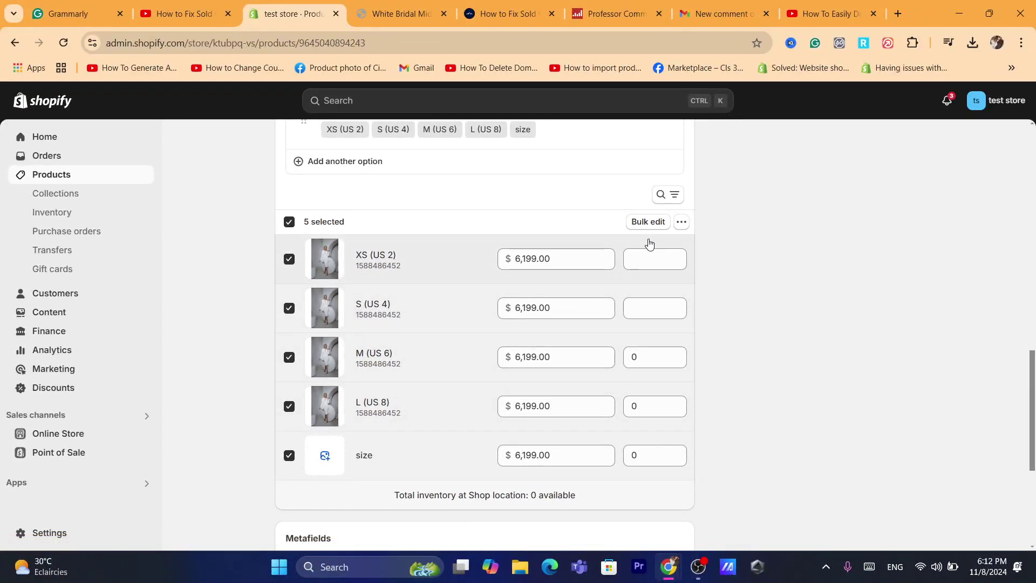
click(681, 222)
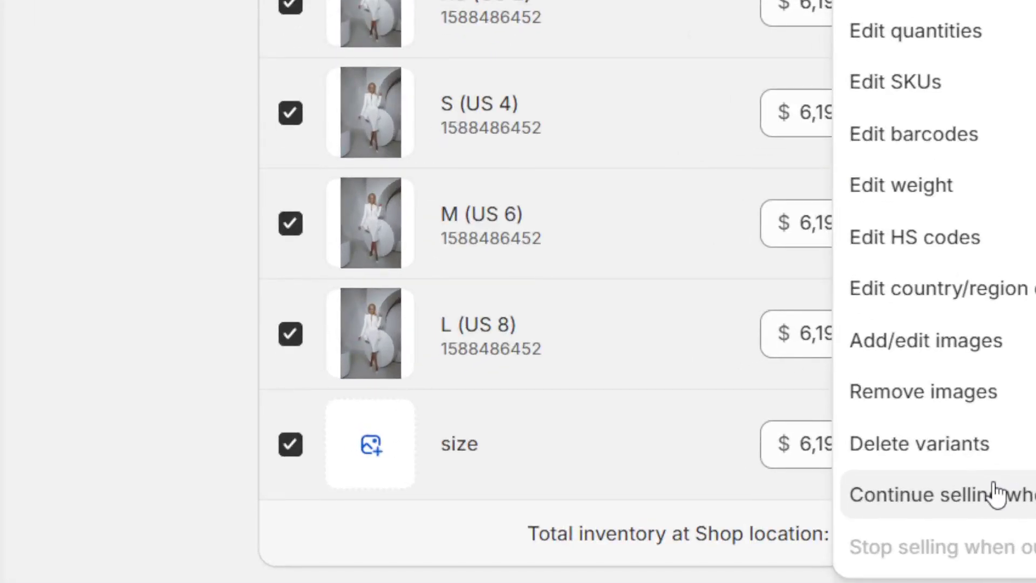
click(997, 494)
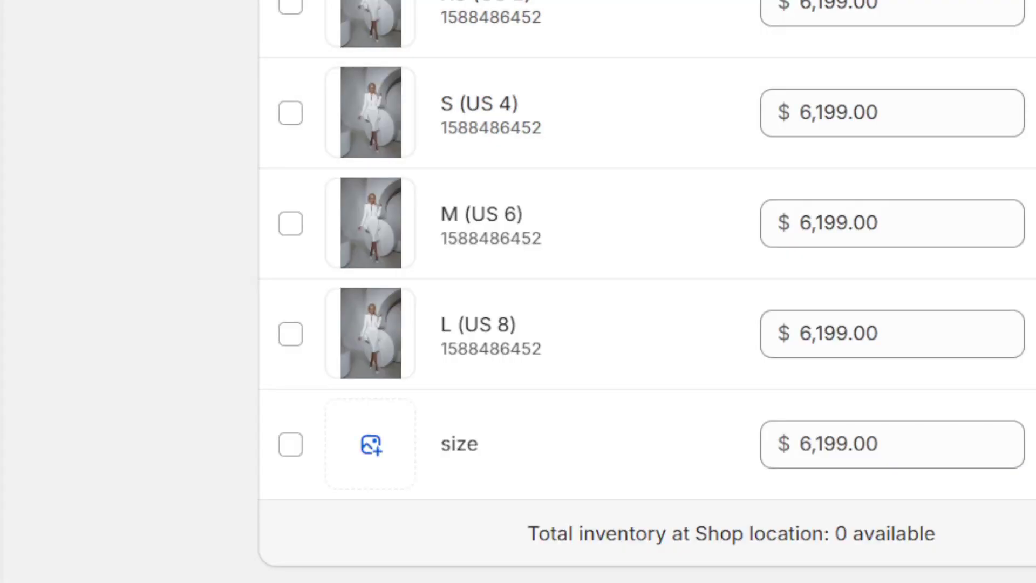
click(290, 6)
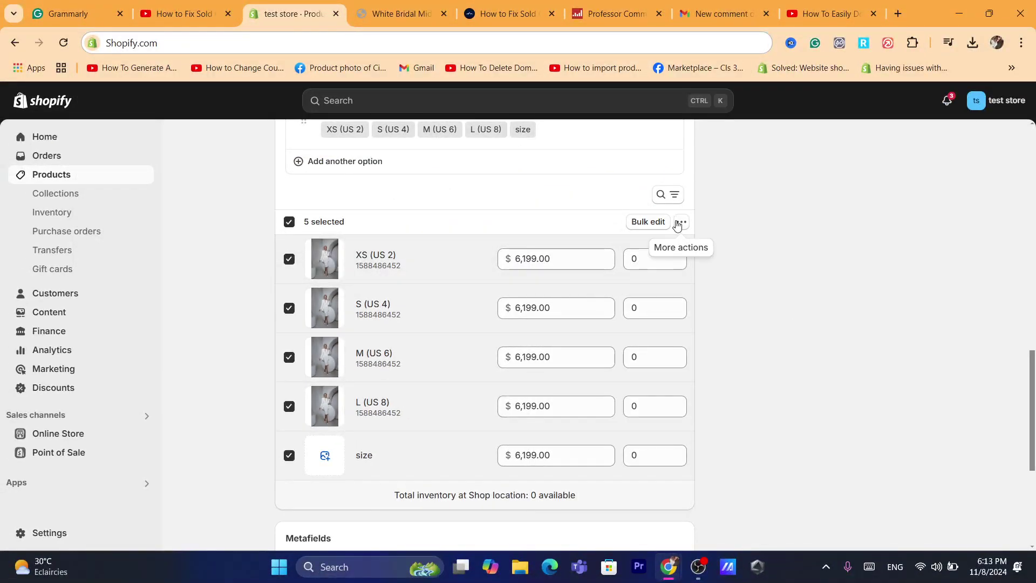
Step: Bulk-edit all variants' available quantity to 5 (25 total at Shop location) and save the product
click(683, 221)
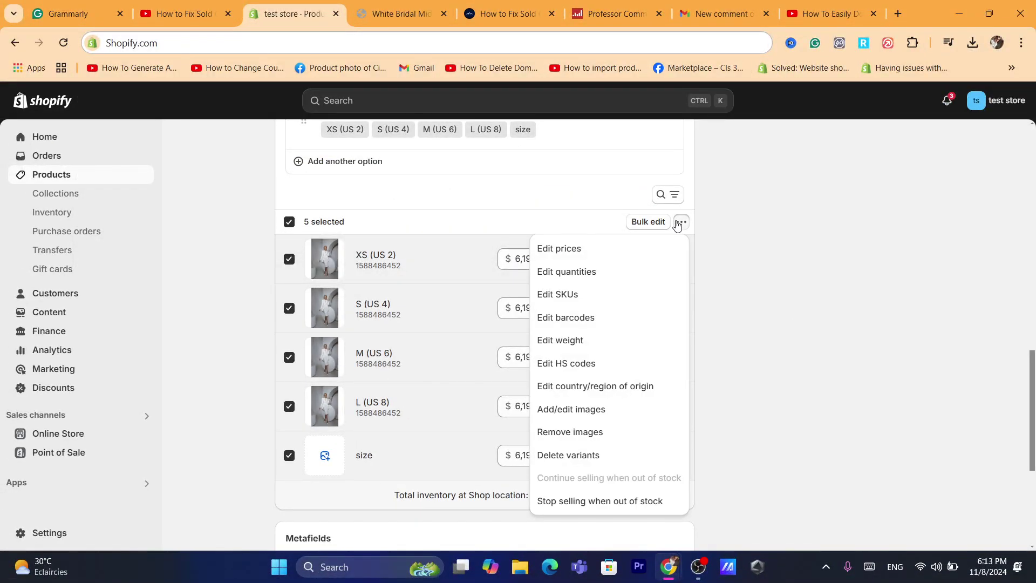
click(573, 276)
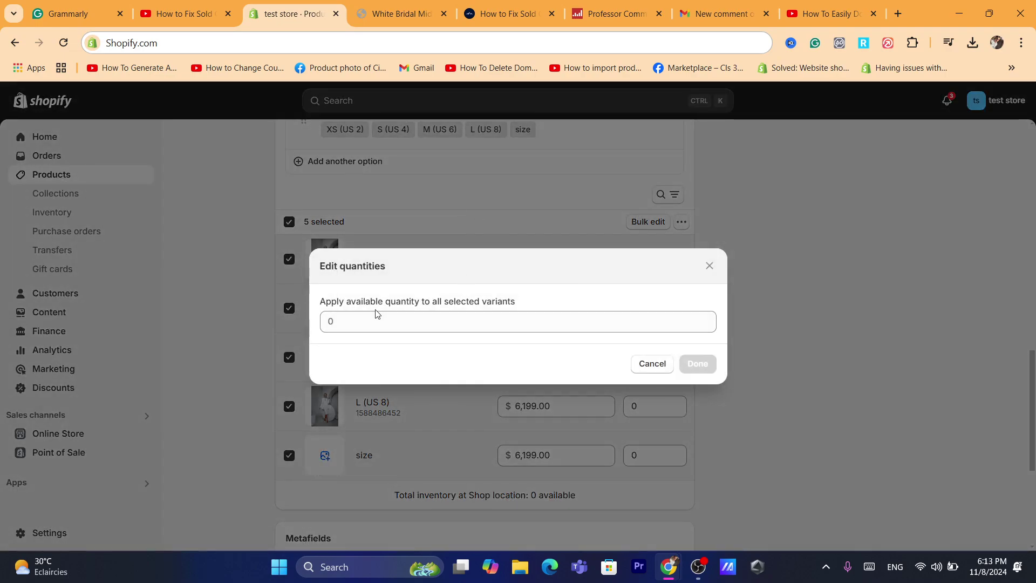
click(372, 320)
text(5)
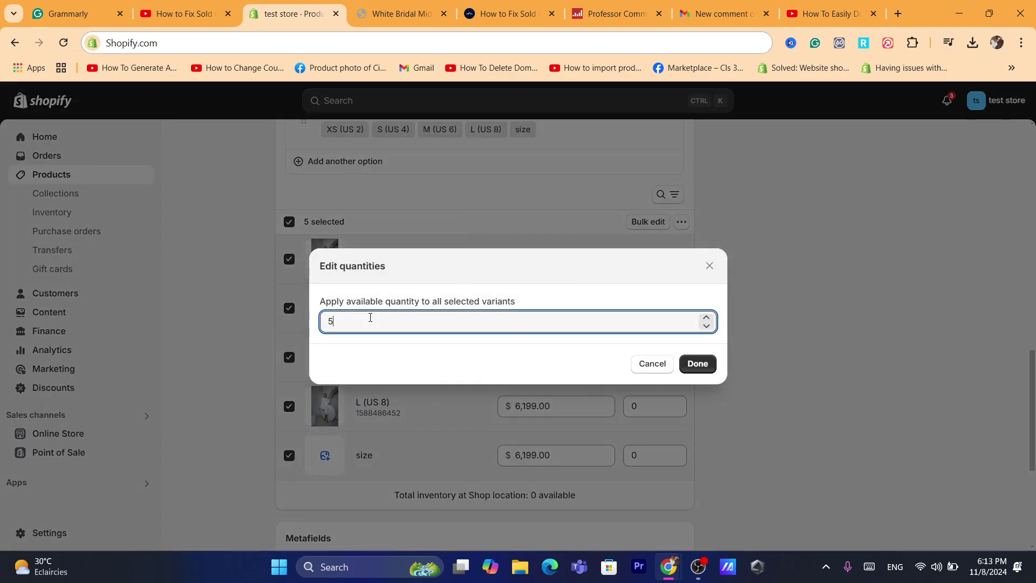
click(696, 364)
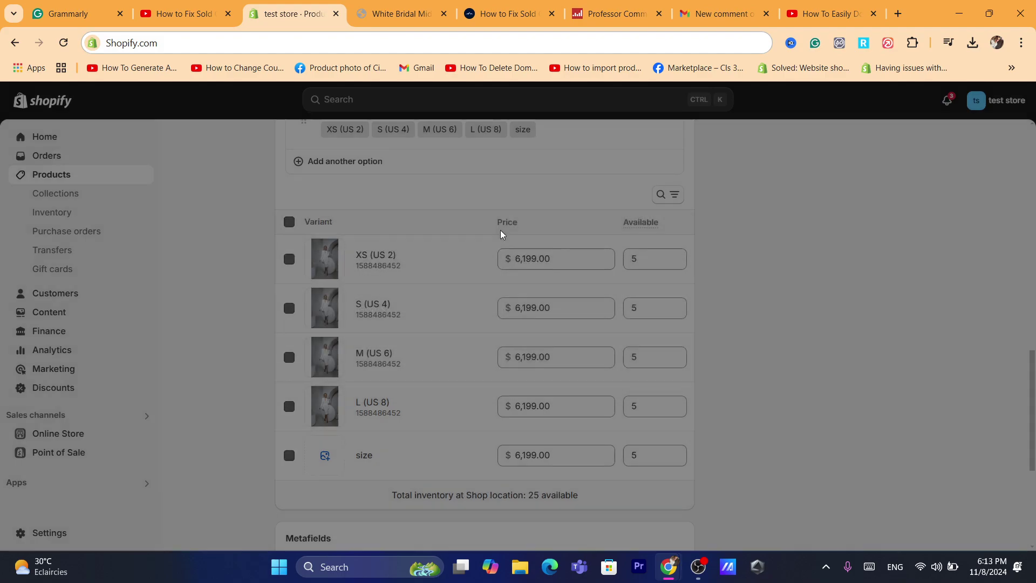
click(715, 100)
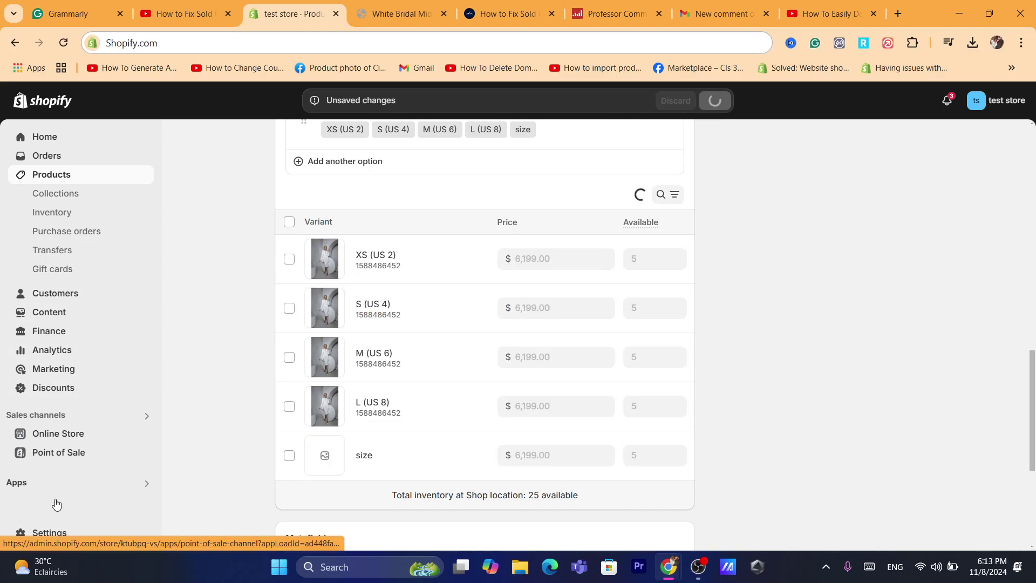
Step: Go to Settings > Locations and open the Shop location's details
click(49, 532)
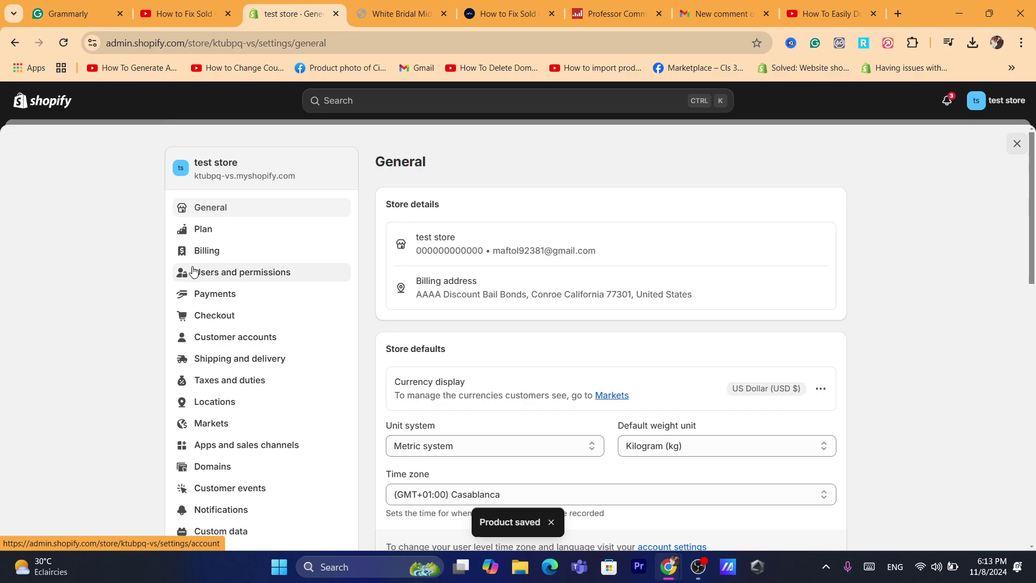
click(214, 401)
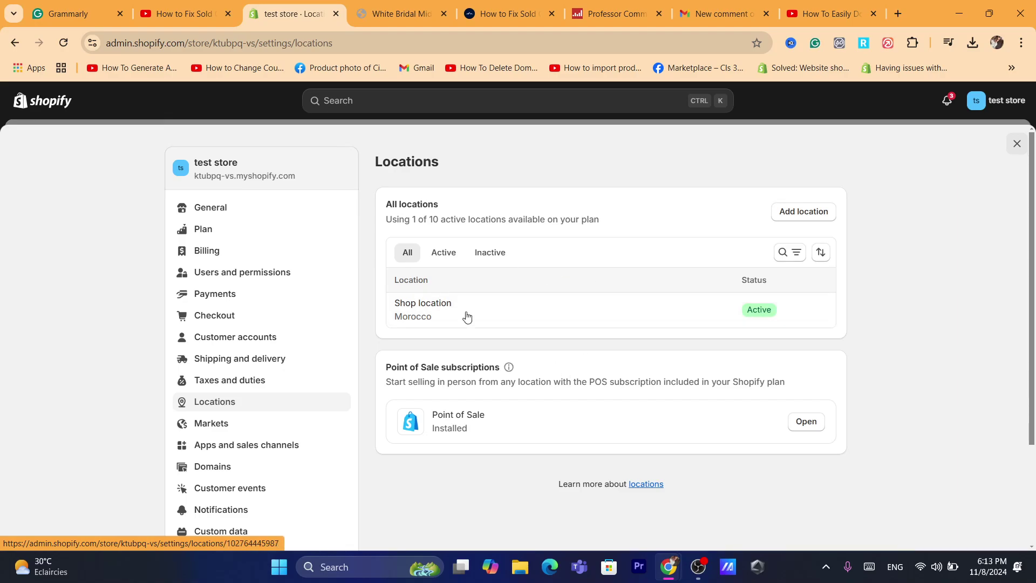
triple_click(430, 217)
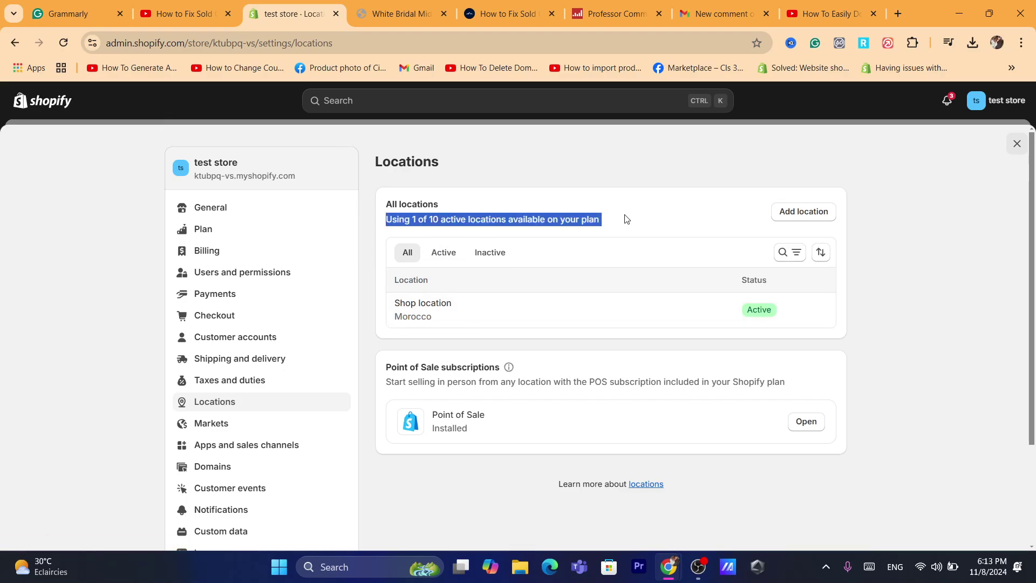
click(472, 212)
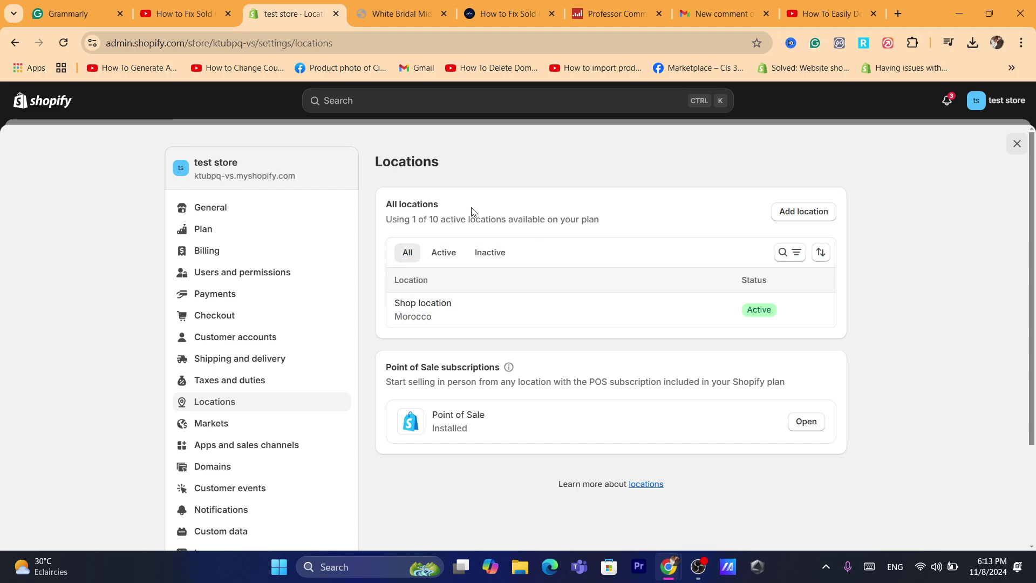
click(429, 306)
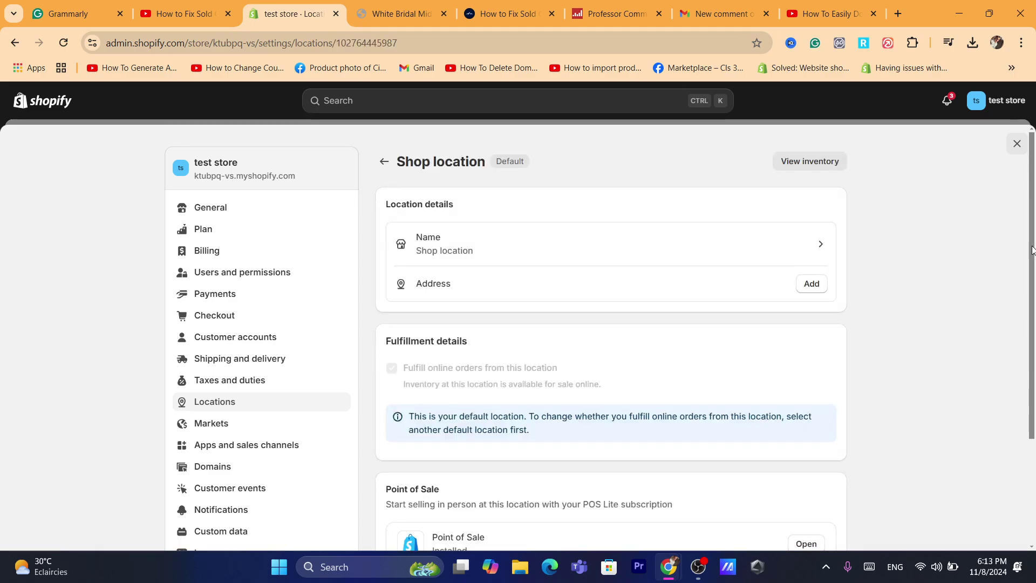
scroll(518, 324, down, 1)
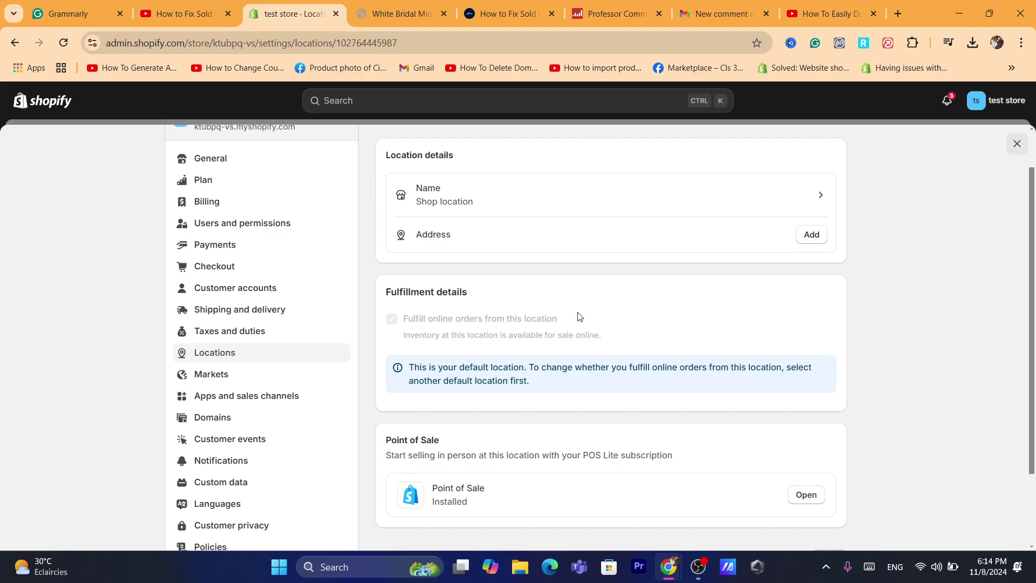
scroll(1033, 345, up, 2)
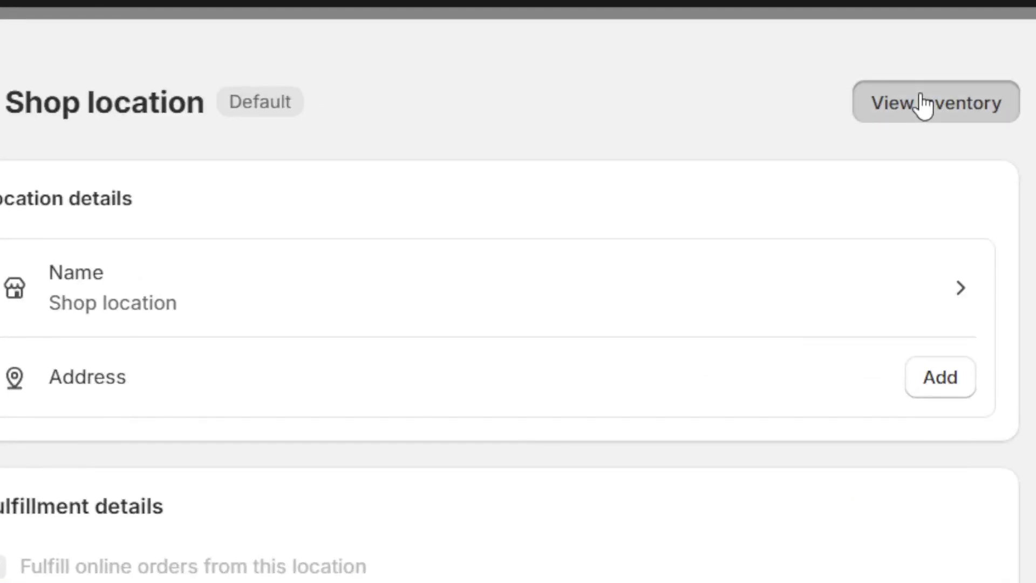
Step: View the Shop location's inventory list, dismissing accidental address-bar suggestions
click(923, 104)
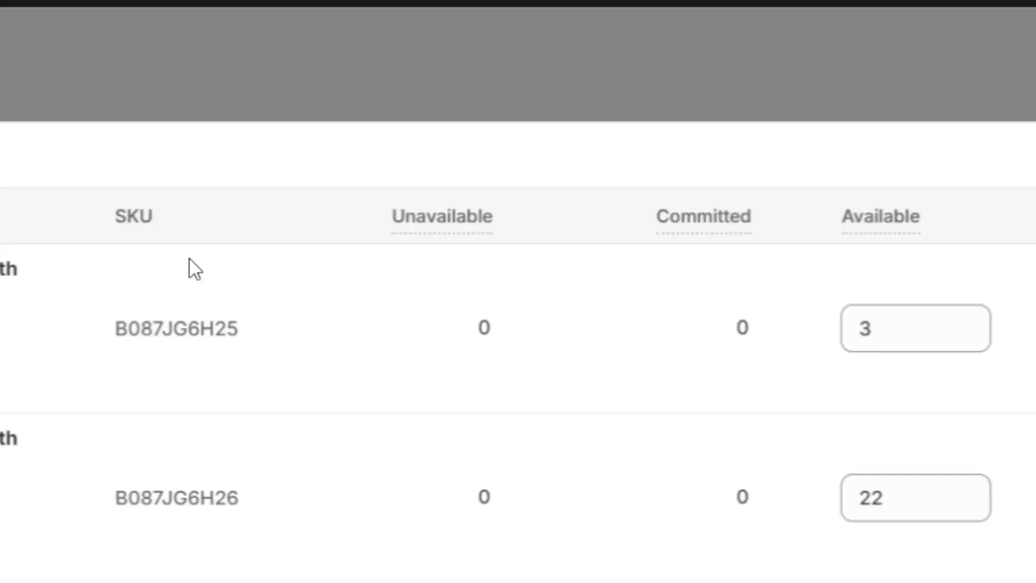
key(ctrl+l)
text(s)
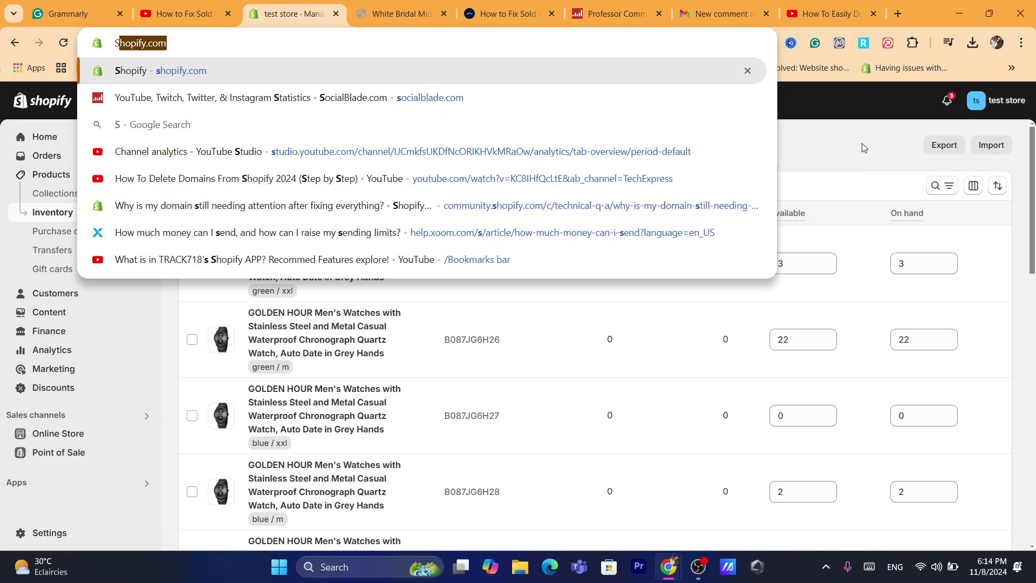
key(Escape)
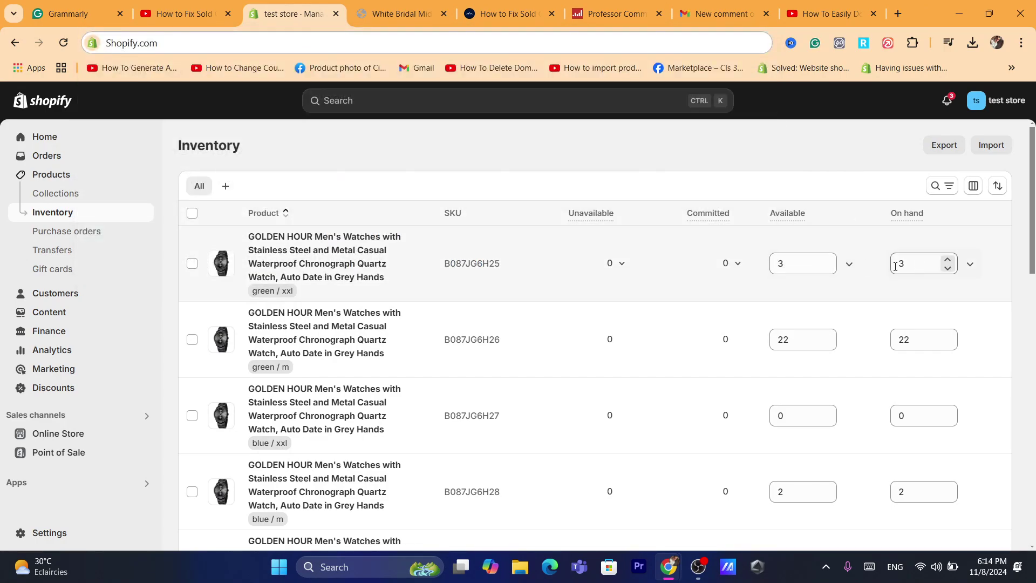
Step: Edit the first watch variant's on-hand and available quantities to 24, leaving it unsaved
click(896, 266)
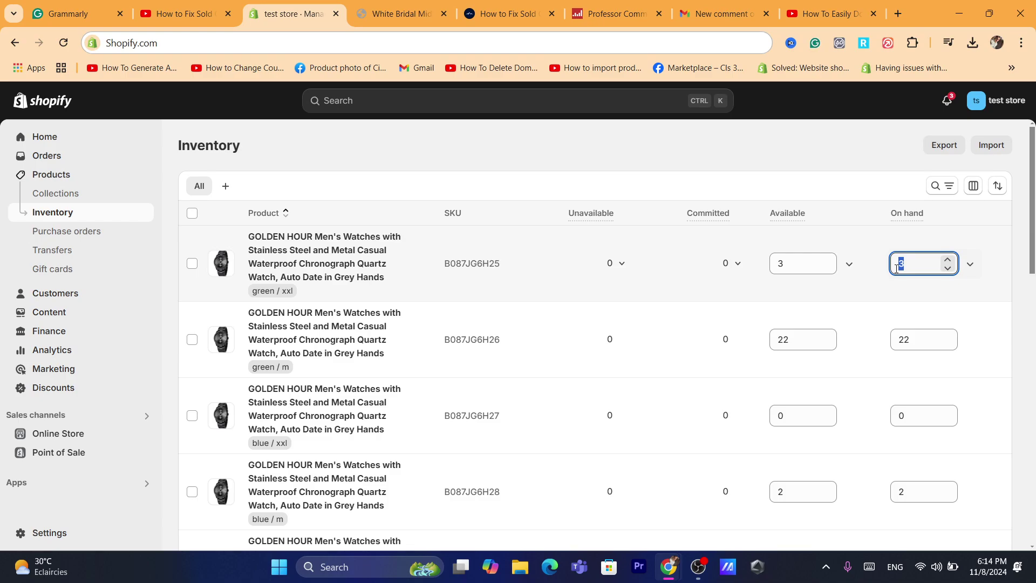
text(100)
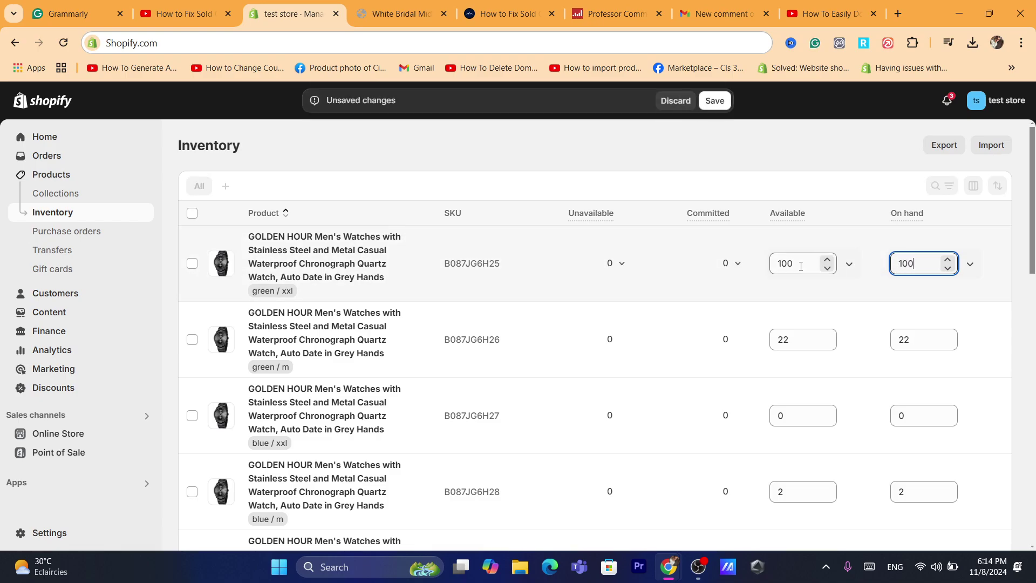
double_click(801, 266)
text(1)
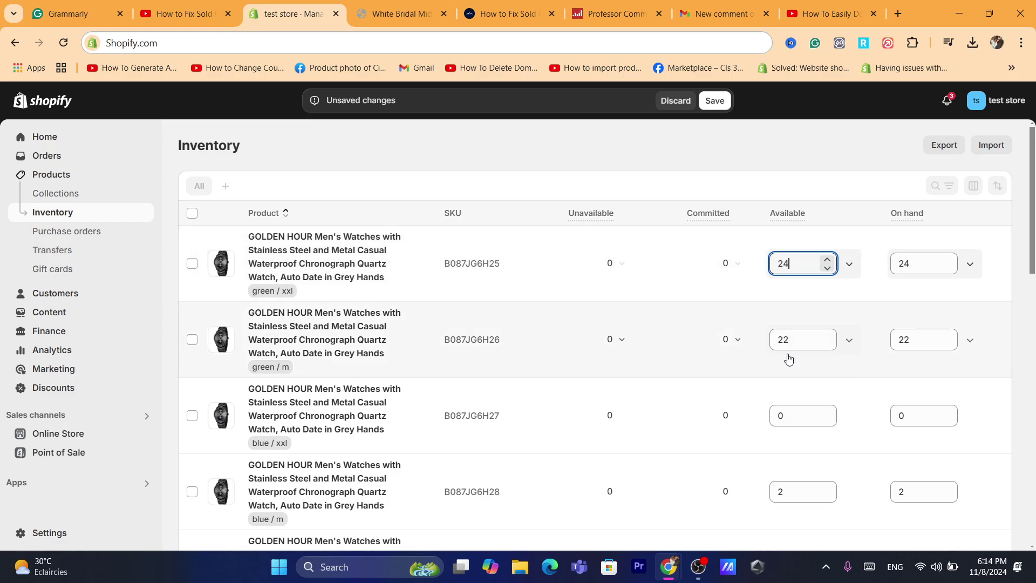
click(858, 356)
scroll(845, 324, down, 2)
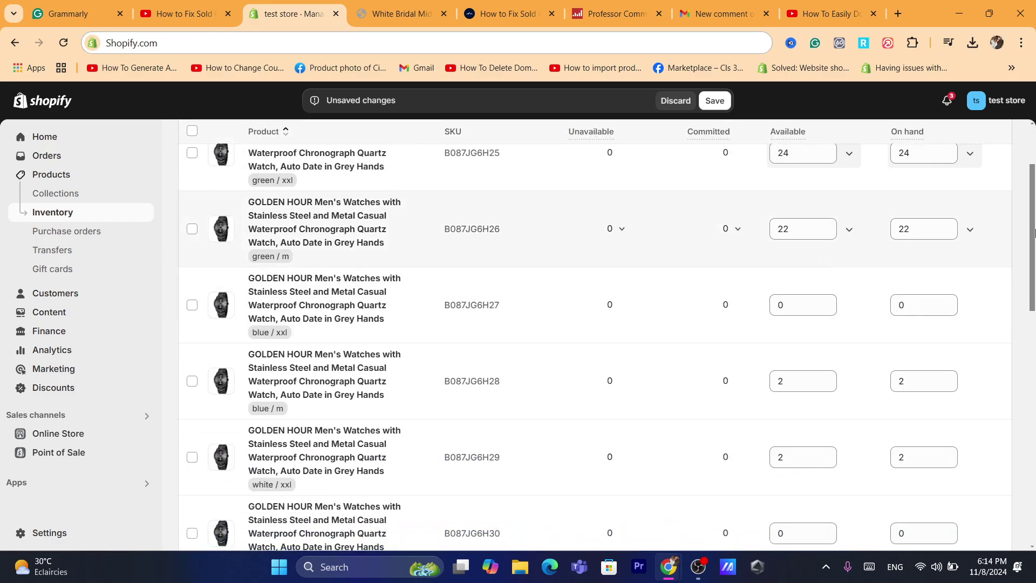
scroll(846, 291, up, 3)
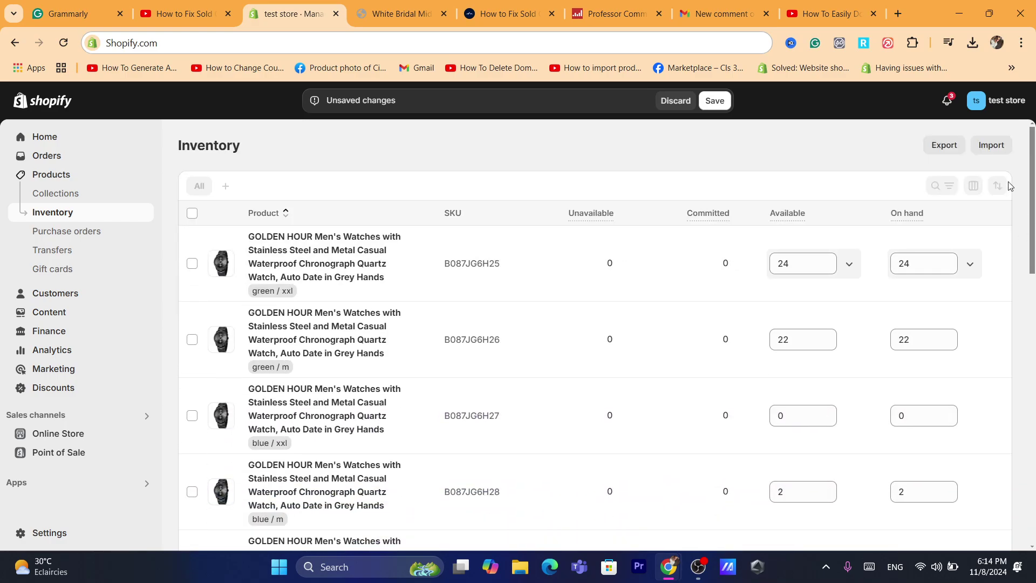
Step: Select all 20 variants, cancel Update quantities, then enter Bulk edit discarding the unsaved 24
click(192, 213)
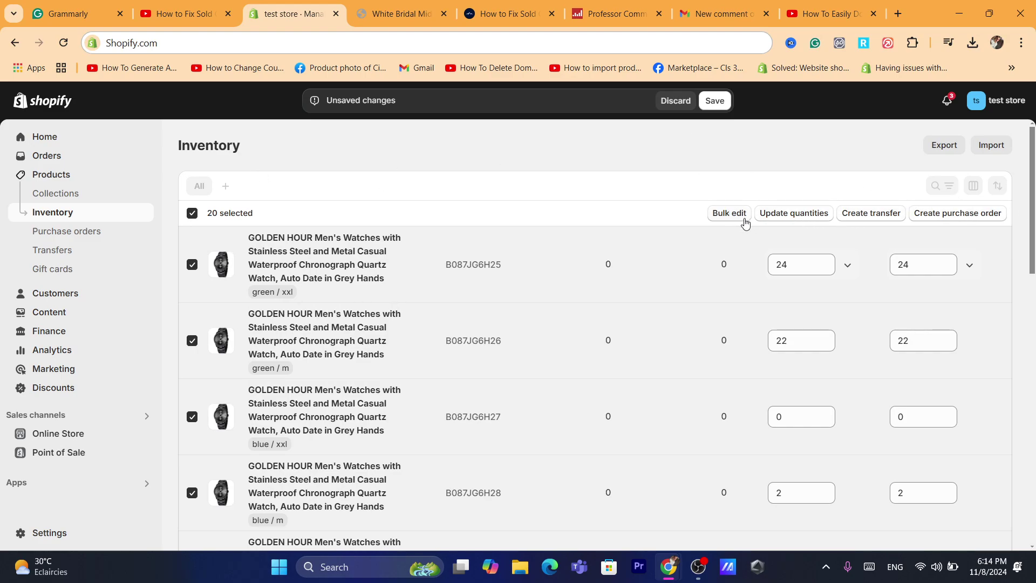
click(792, 216)
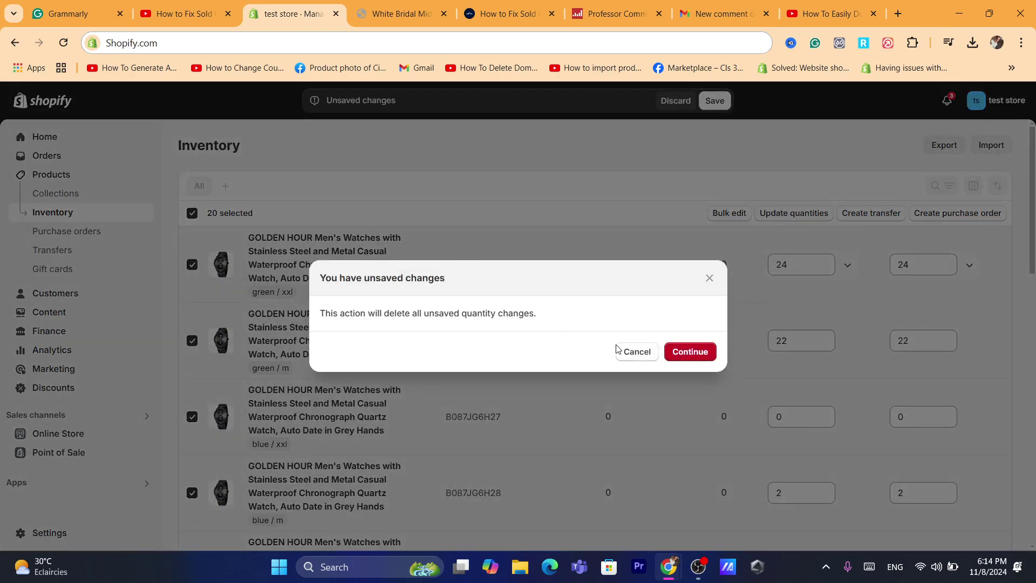
click(633, 351)
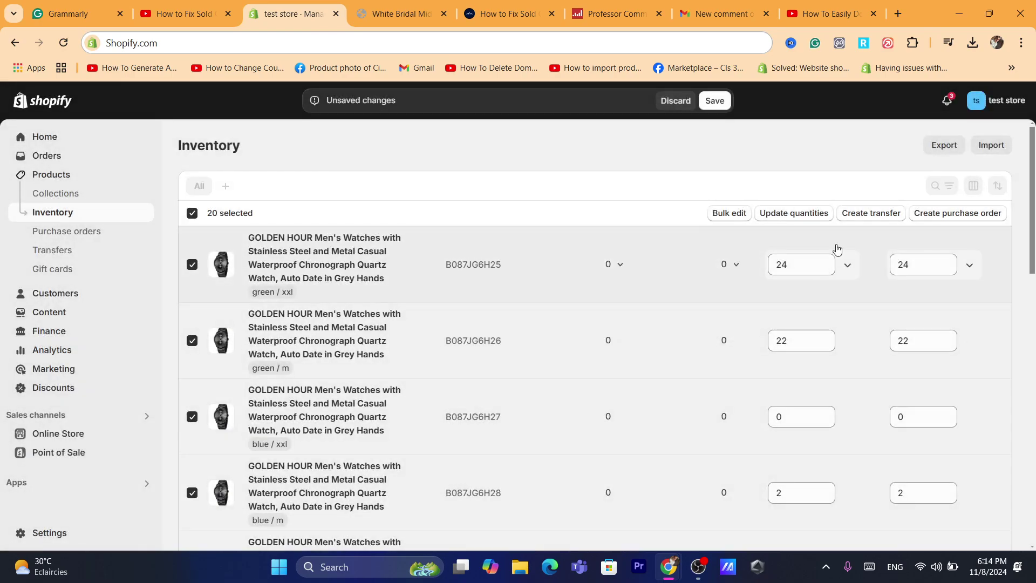
click(719, 216)
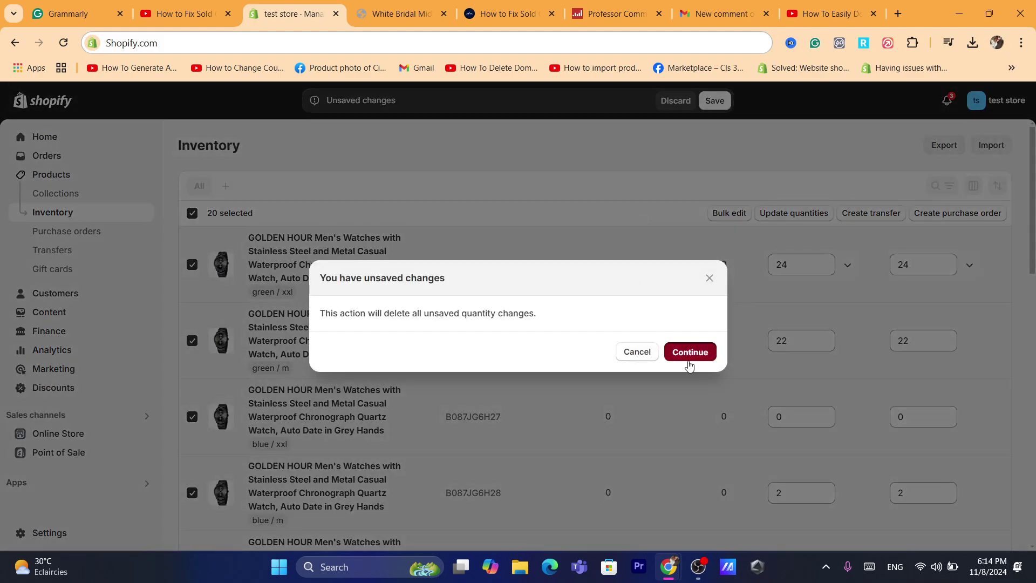
click(690, 352)
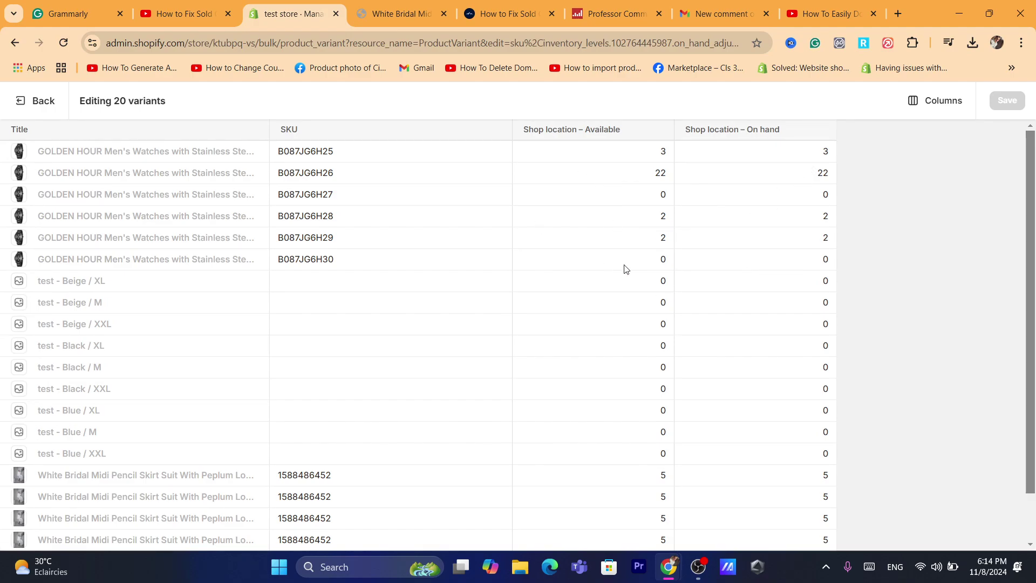
Step: Touch an Available cell in the bulk editor, then go back to the Inventory list unchanged
double_click(661, 261)
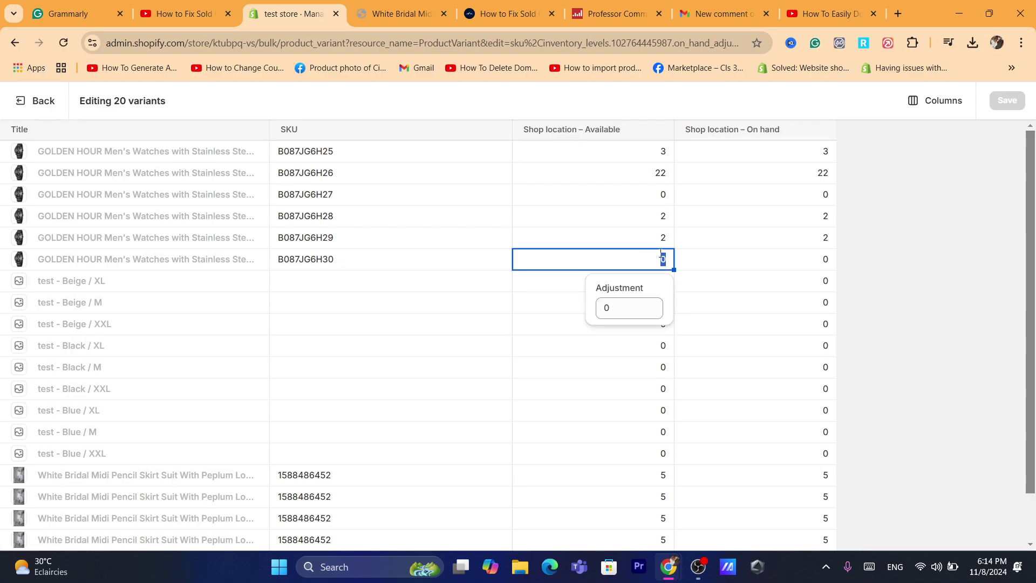
click(15, 42)
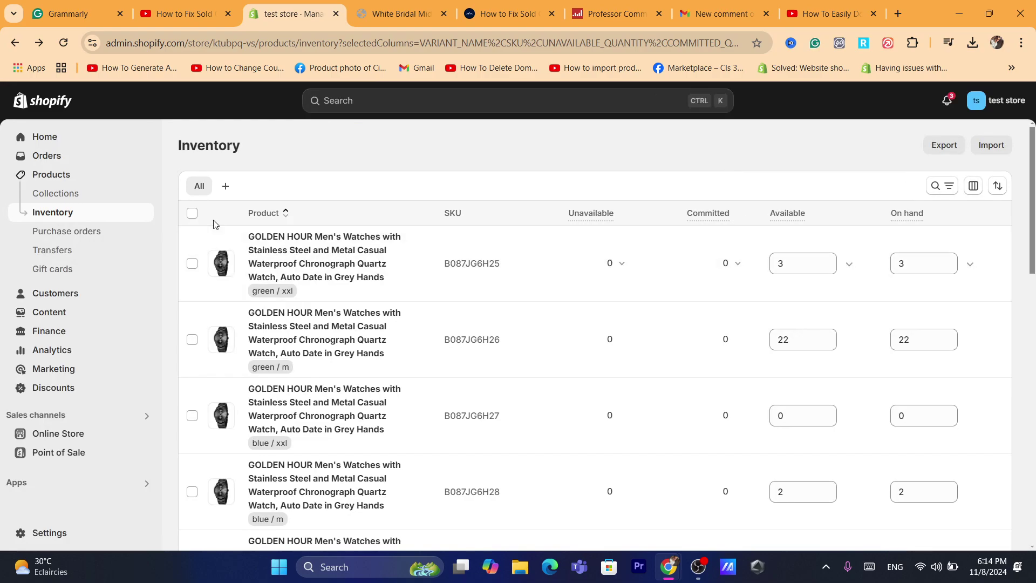
Step: Add 100 on-hand units to all 20 selected variants and save, raising the first watch to 103
click(192, 214)
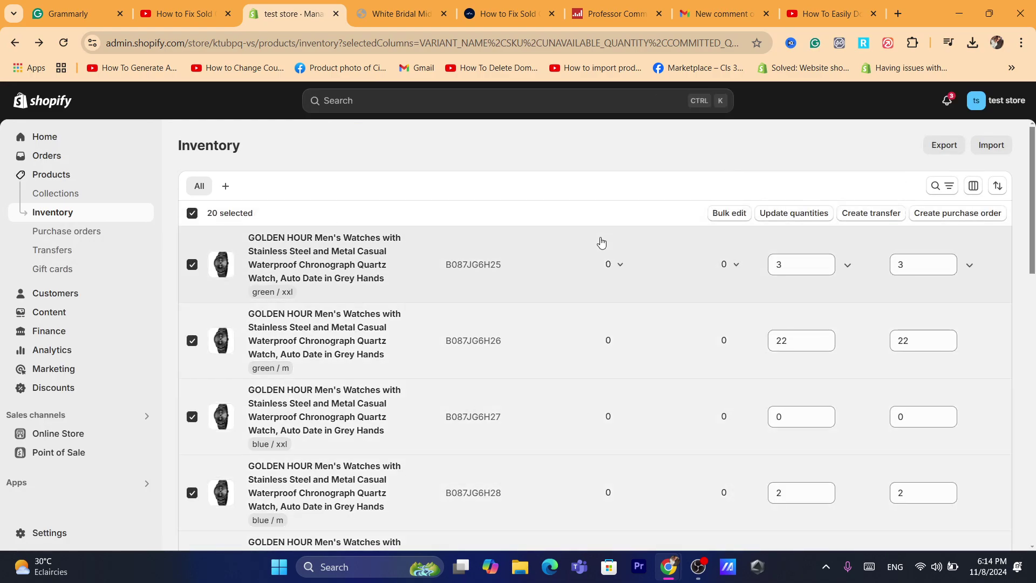
click(793, 214)
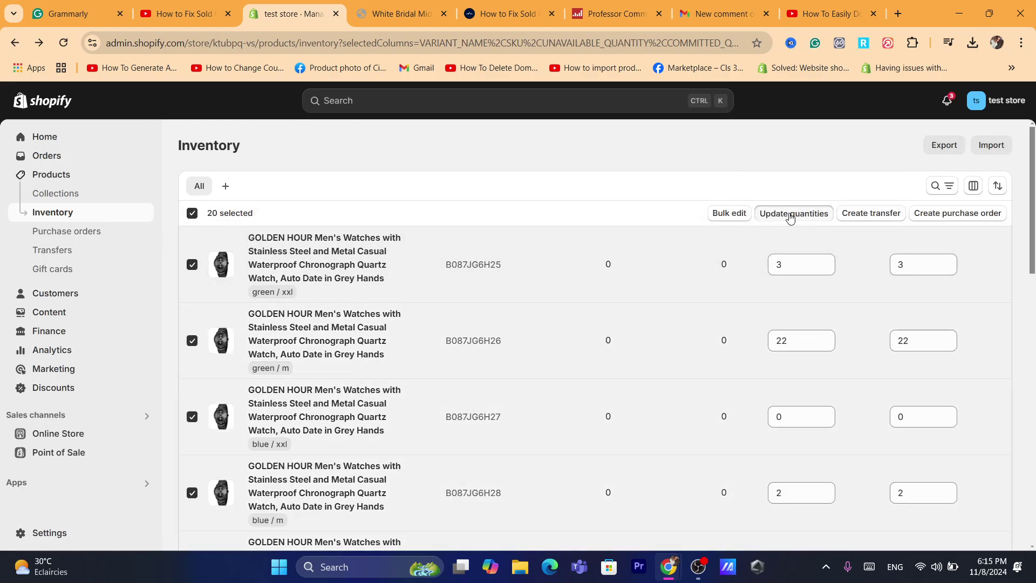
click(413, 159)
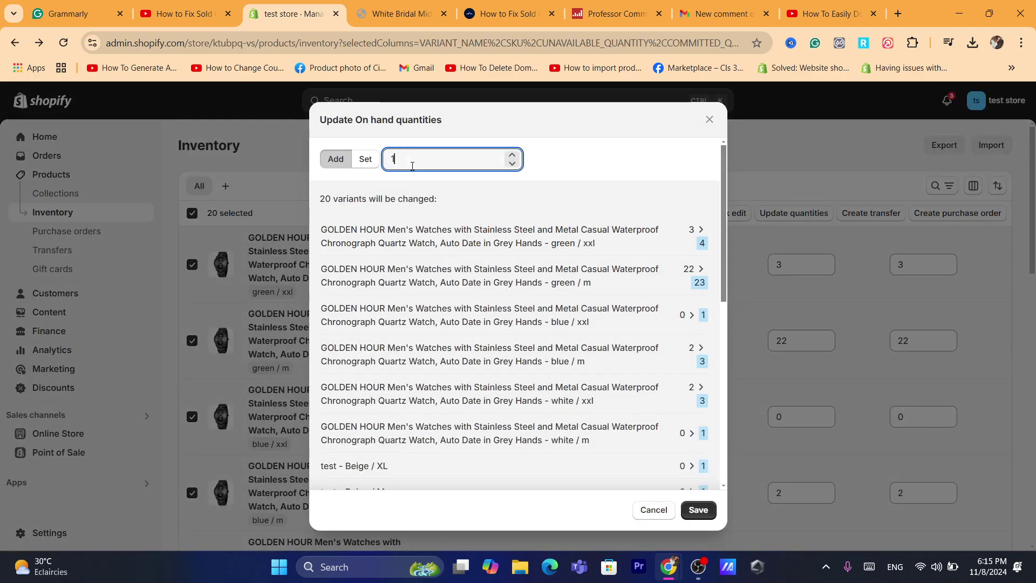
text(2)
key(BackSpace)
text(10)
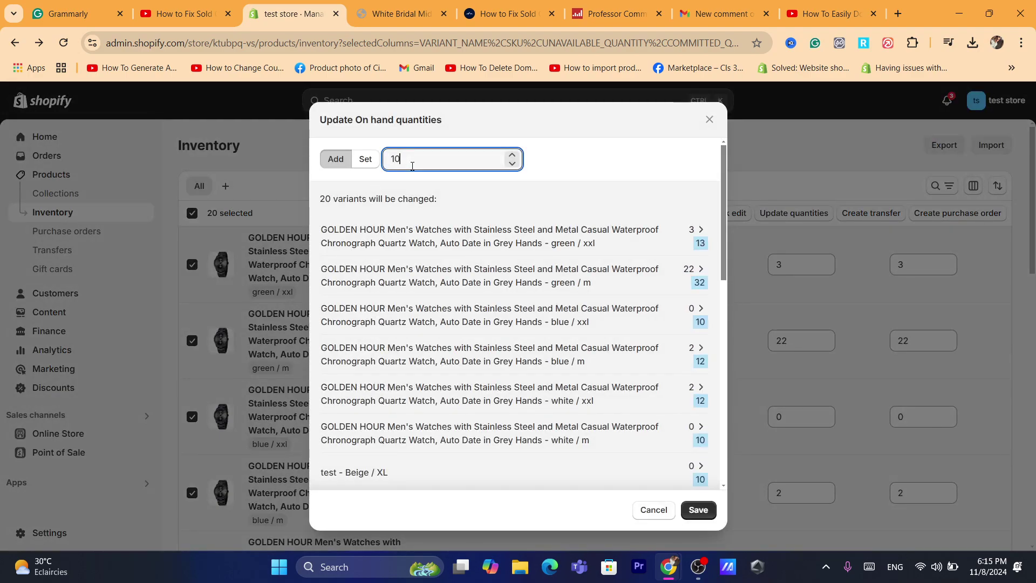
text(0)
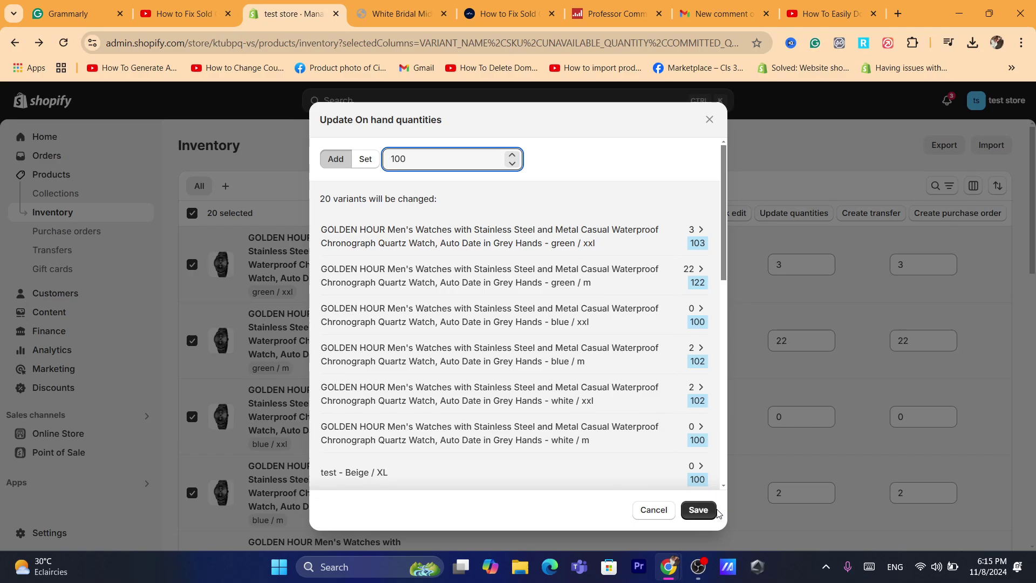
click(698, 511)
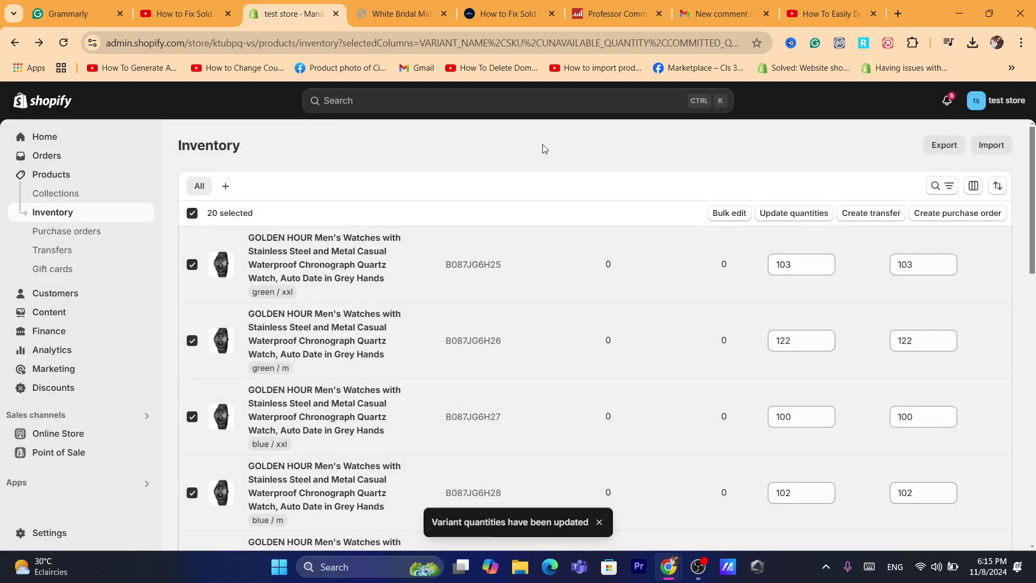
Step: Reload the storefront skirt suit page to recheck that sizes are back in stock
click(389, 13)
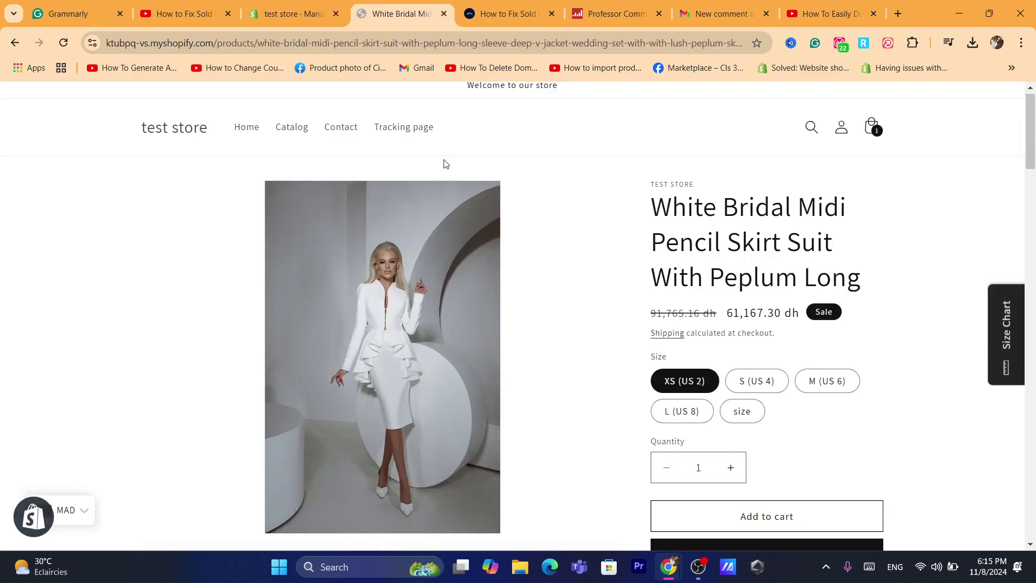
click(63, 43)
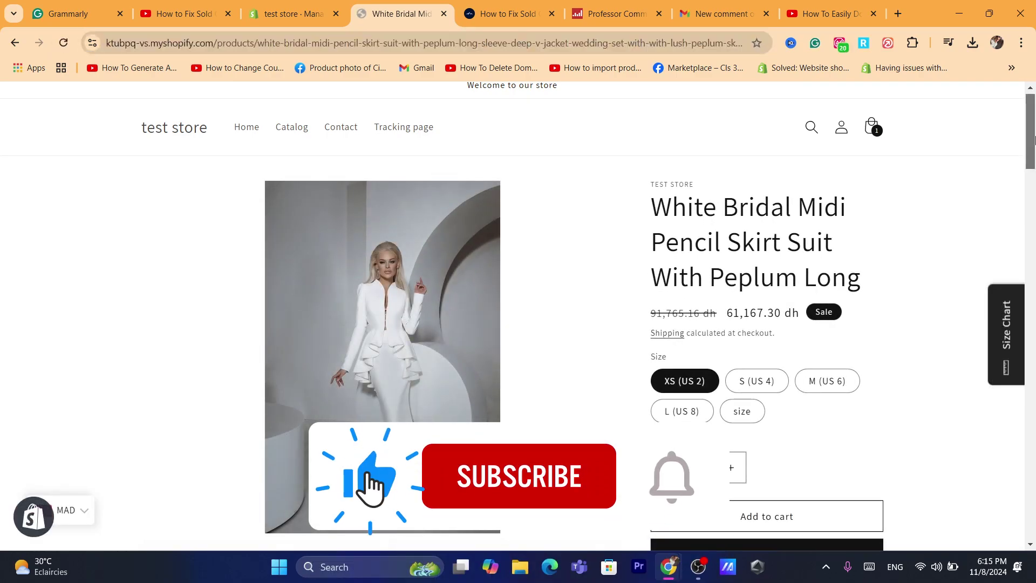
drag(1031, 138, 1031, 409)
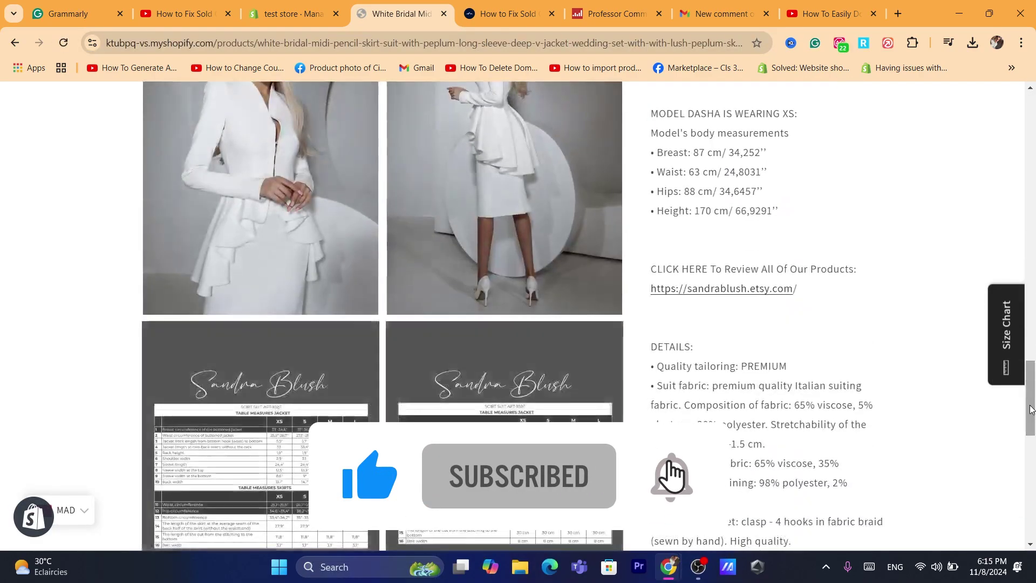